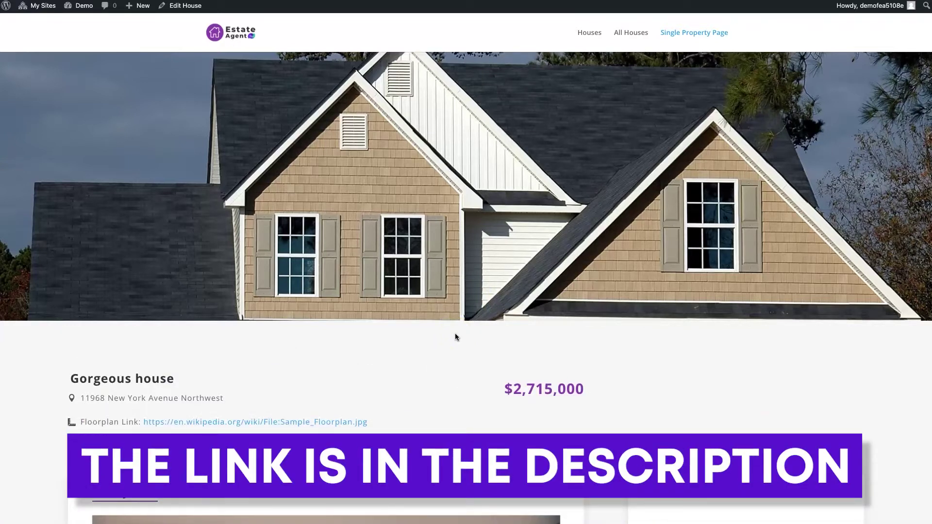
Step: Scroll through the house page to review it before leaving
scroll(487, 335, "down", 15)
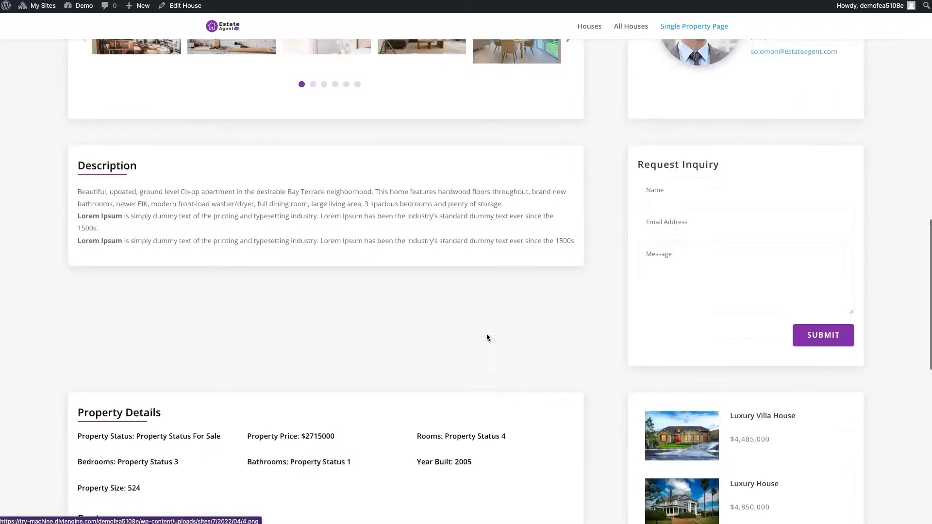
scroll(486, 335, "up", 8)
scroll(487, 333, "up", 10)
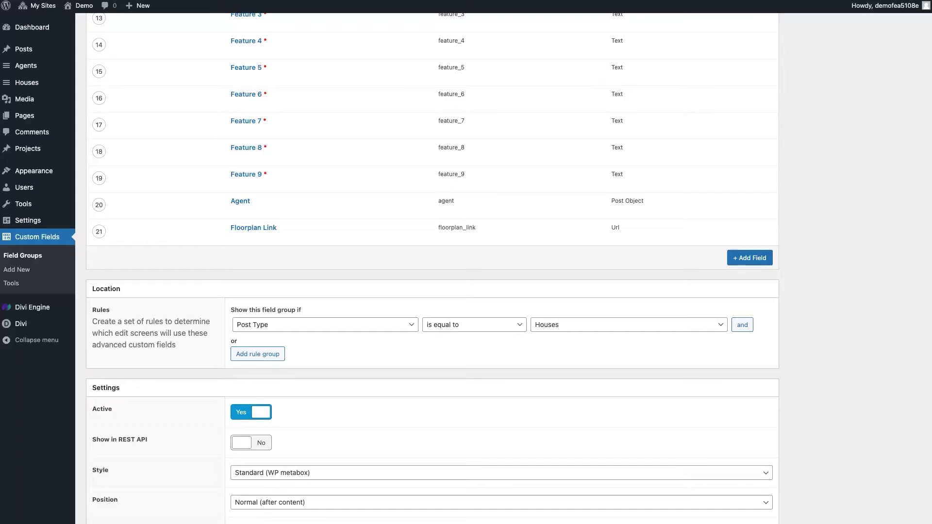
scroll(406, 202, "up", 15)
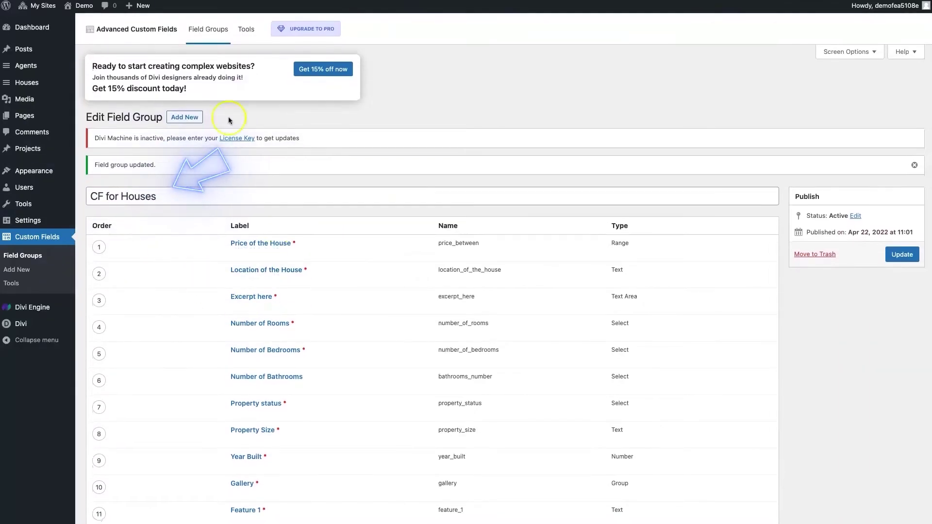
Step: Scroll the CF for Houses field list down to the Floorplan Link field
scroll(477, 292, "down", 4)
scroll(477, 292, "down", 6)
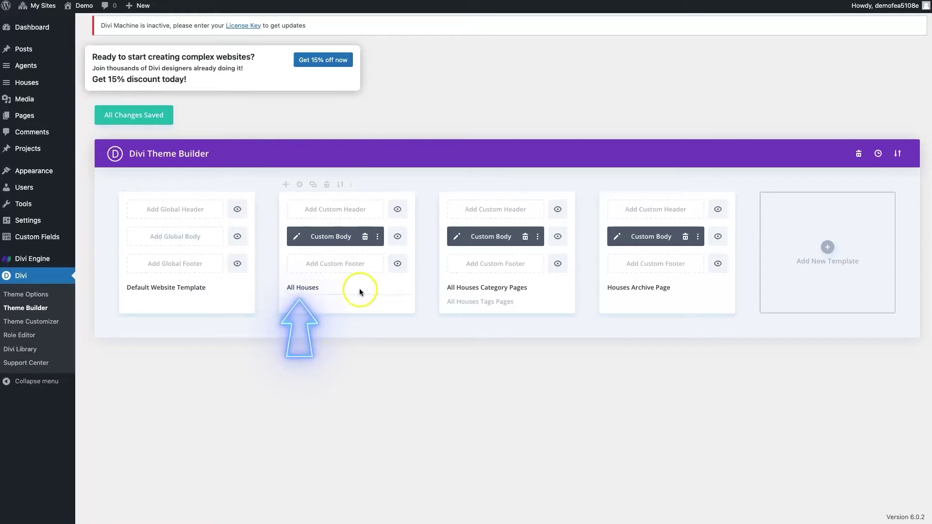
Step: Edit the All Houses body layout in wireframe view and open its last ACF Item's settings
left_click(297, 237)
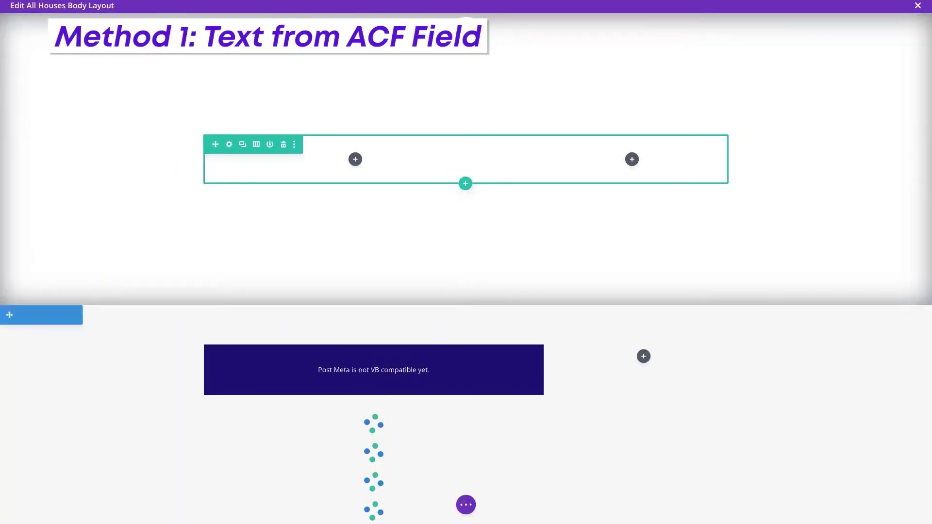
left_click(467, 510)
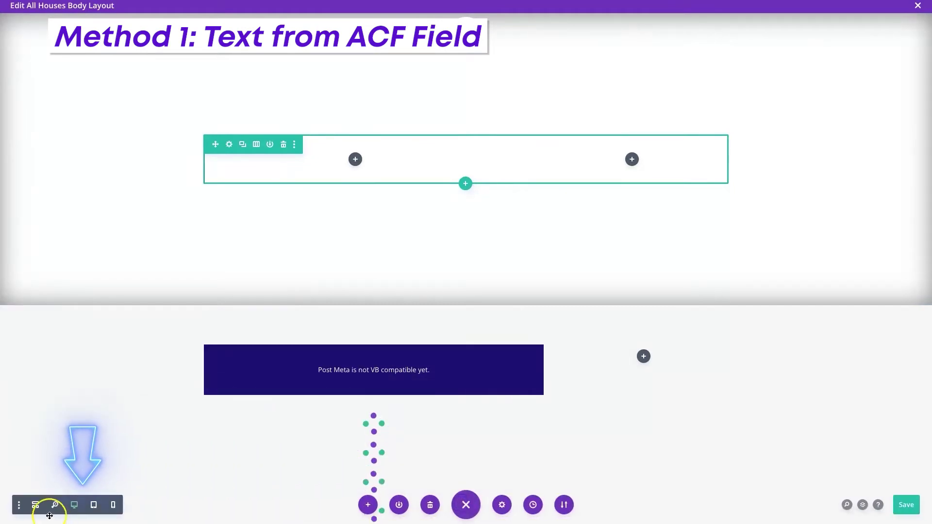
left_click(36, 507)
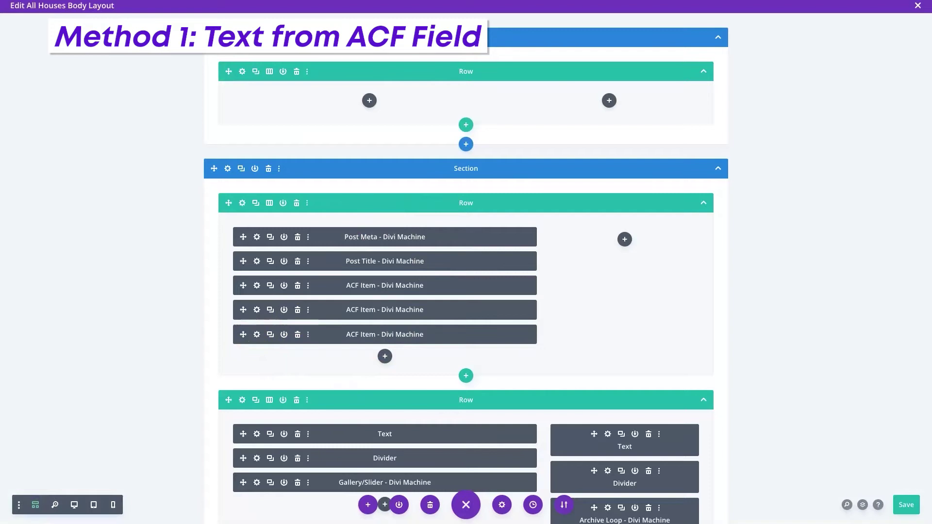
left_click(256, 335)
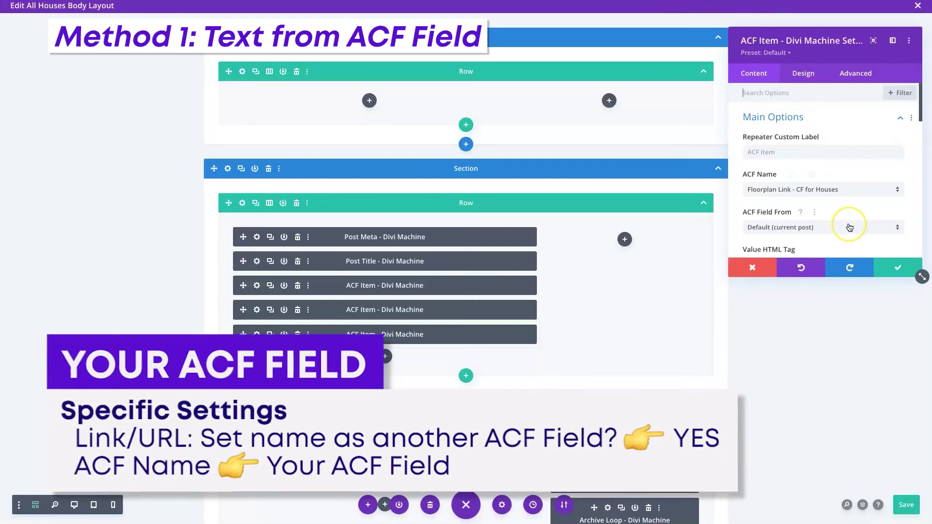
Step: Expand Specific Settings and set 'Set name as another ACF Field' to YES
scroll(850, 228, "down", 2)
scroll(855, 187, "down", 5)
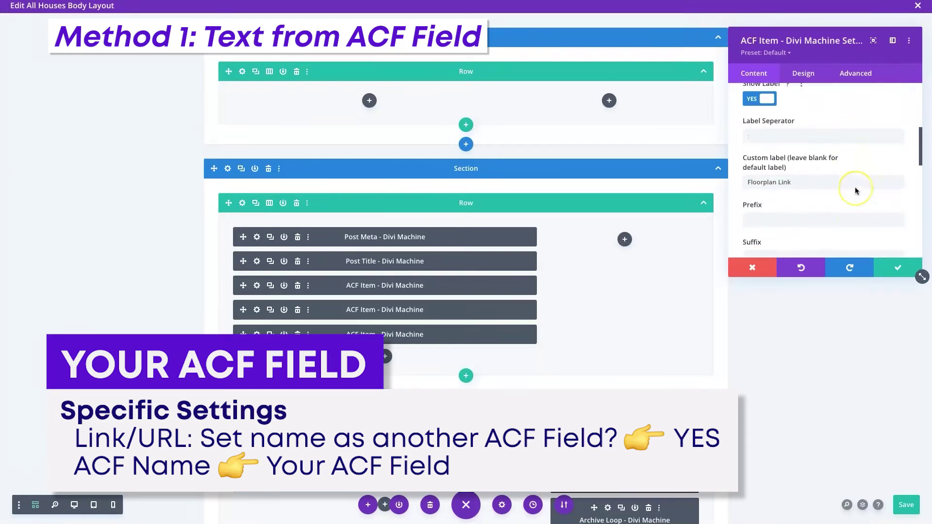
scroll(855, 188, "down", 3)
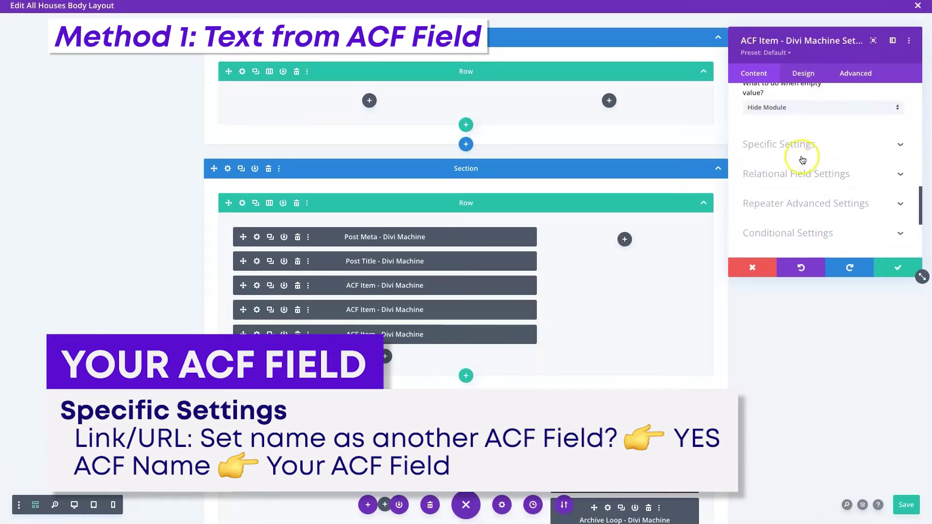
left_click(803, 146)
scroll(793, 204, "down", 3)
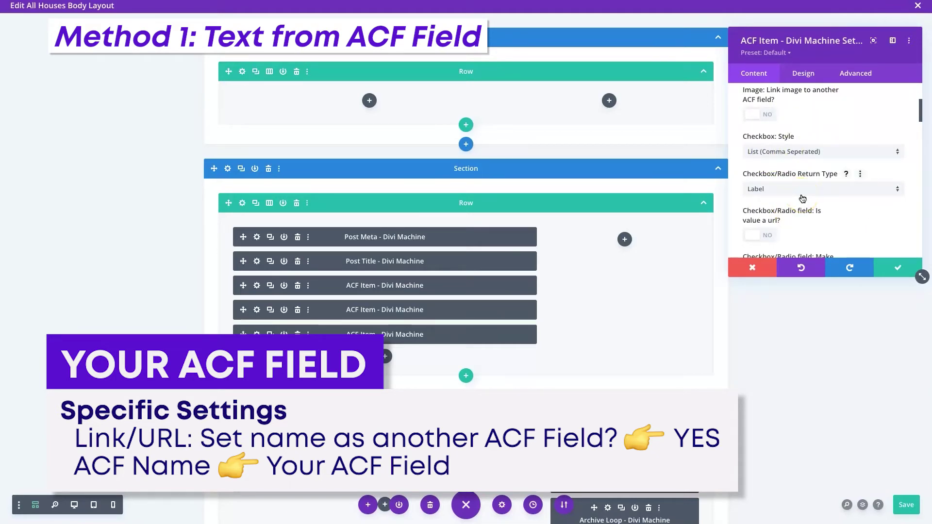
scroll(802, 199, "down", 2)
scroll(802, 199, "down", 5)
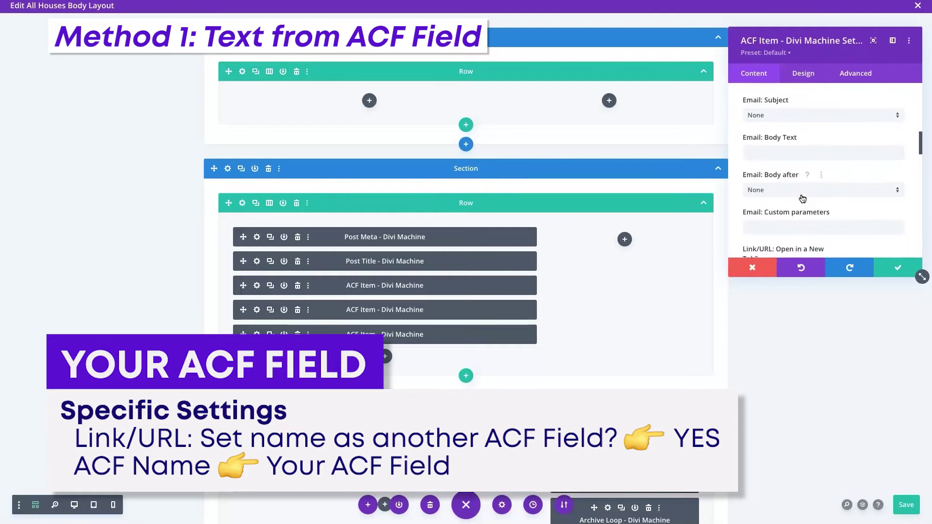
scroll(803, 198, "down", 1)
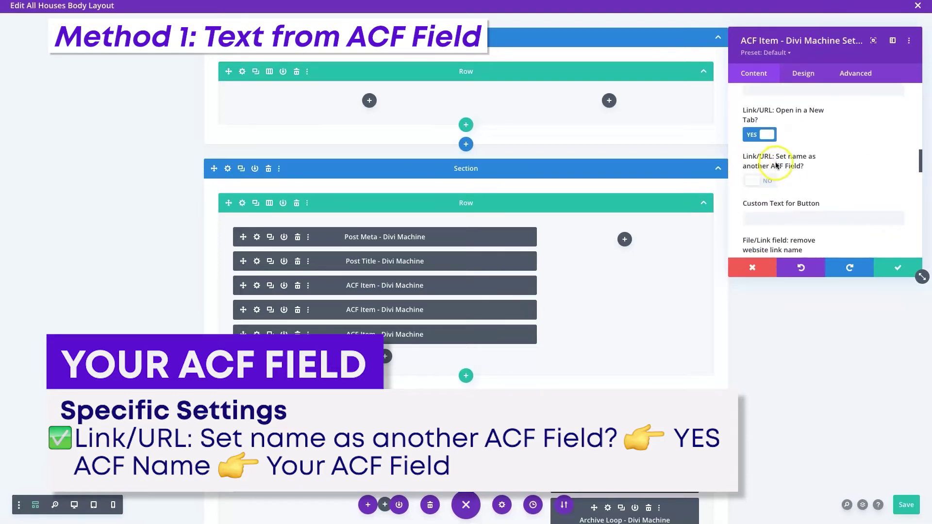
left_click(757, 182)
Step: Choose 'Location of the House' as the ACF Name and confirm the item settings
scroll(808, 184, "down", 2)
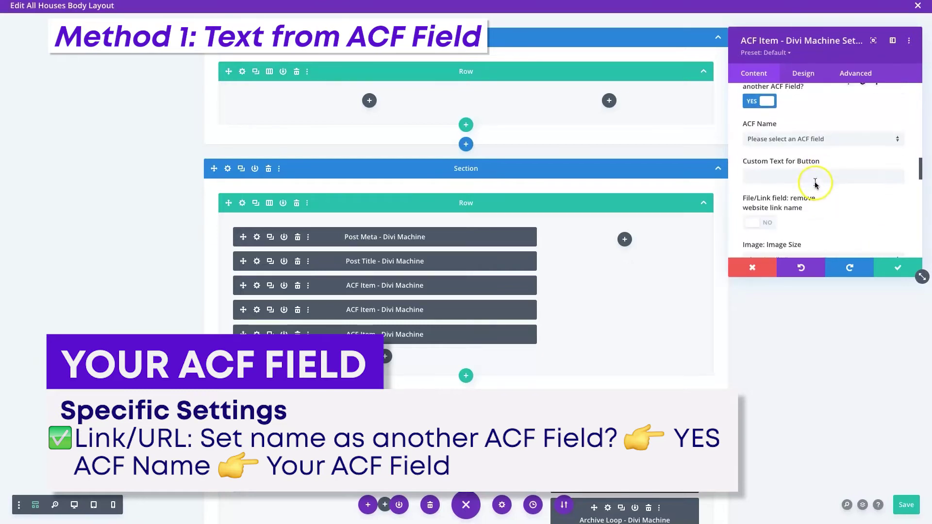
left_click(838, 145)
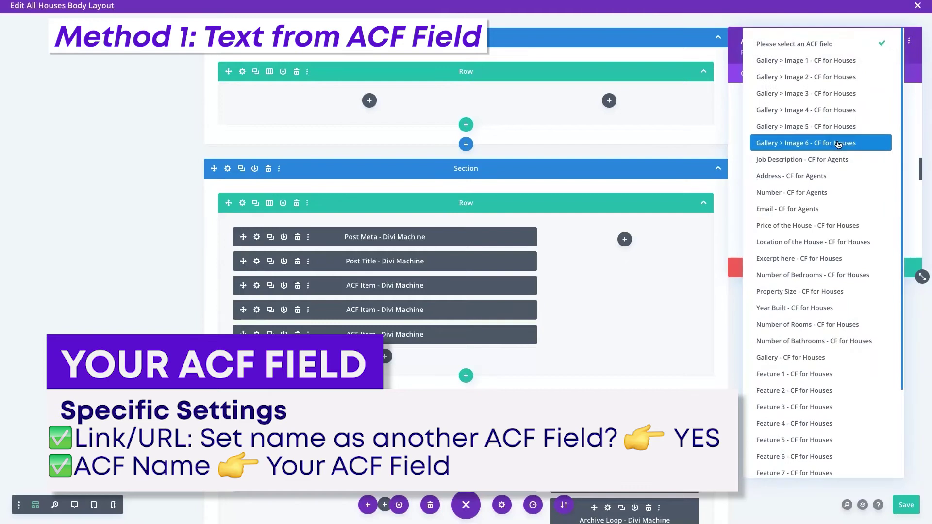
scroll(837, 143, "down", 2)
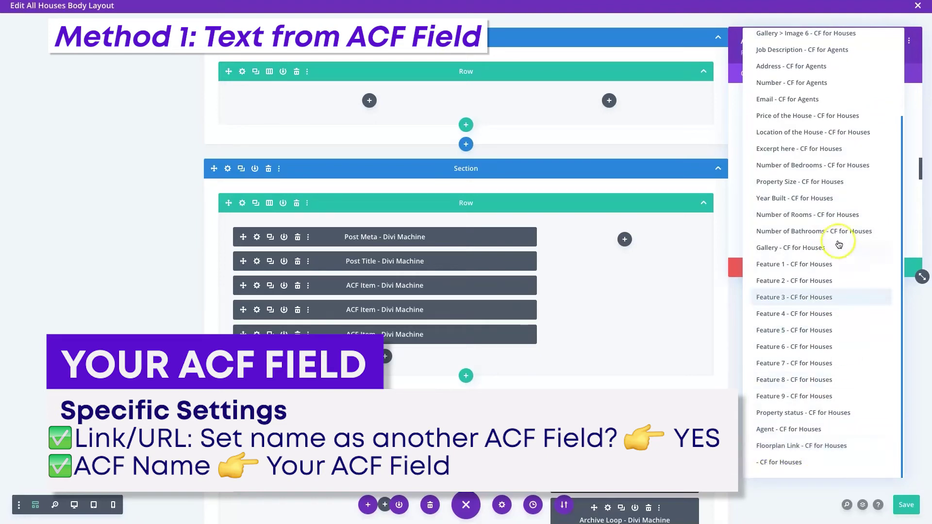
left_click(846, 140)
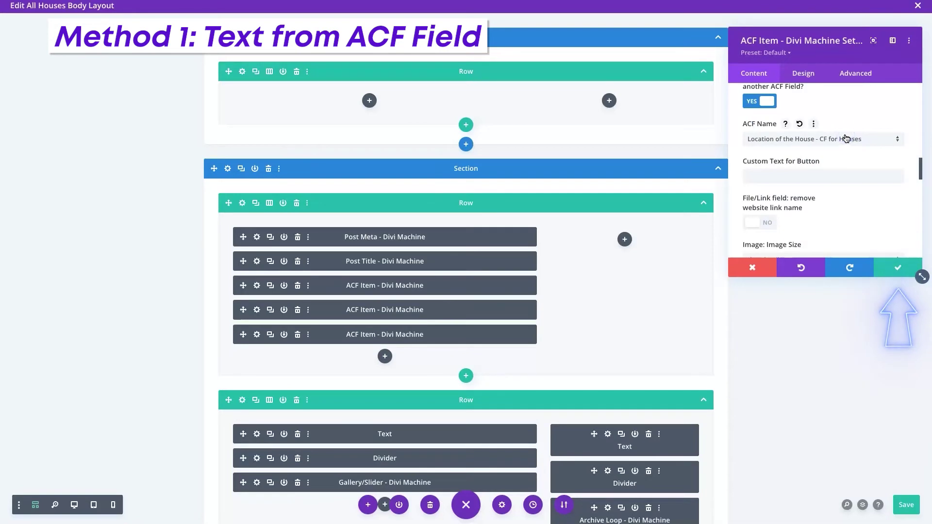
left_click(898, 267)
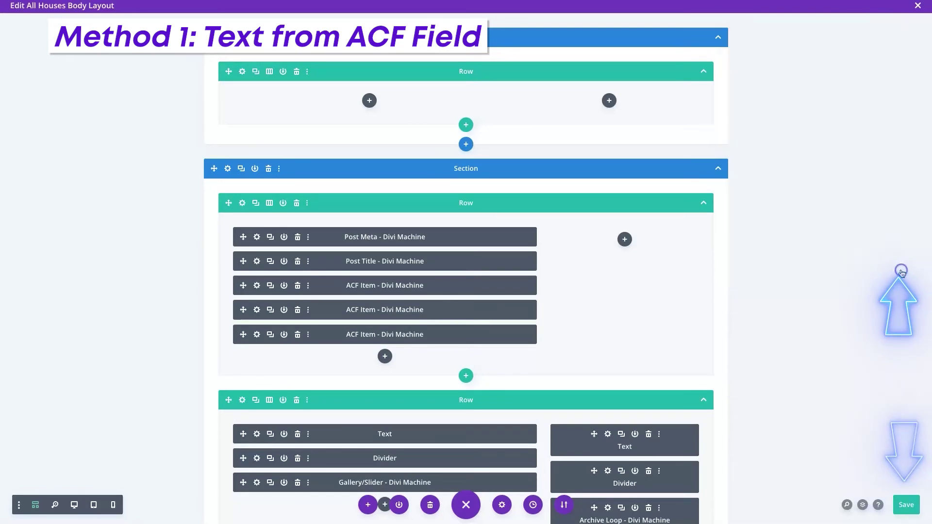
Step: Save the body layout and test the house page's floorplan link, now showing the address
left_click(906, 510)
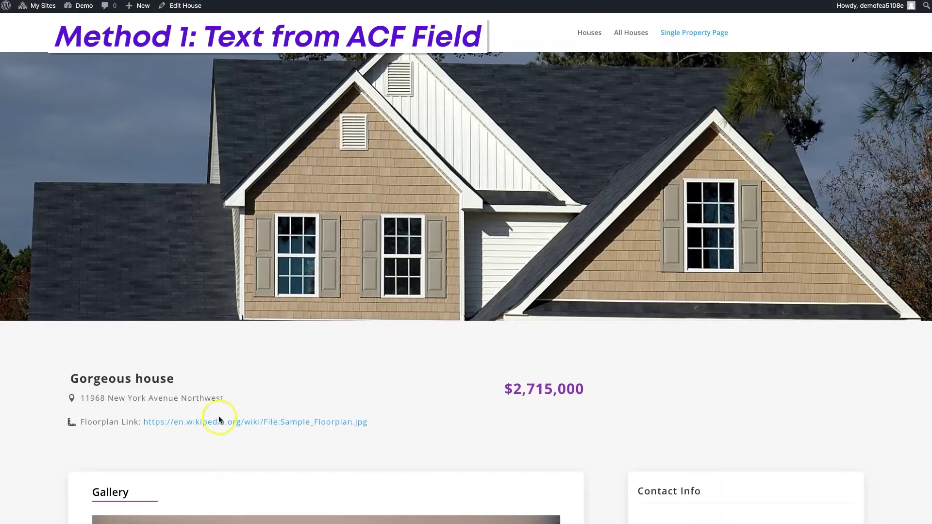
left_click(218, 419)
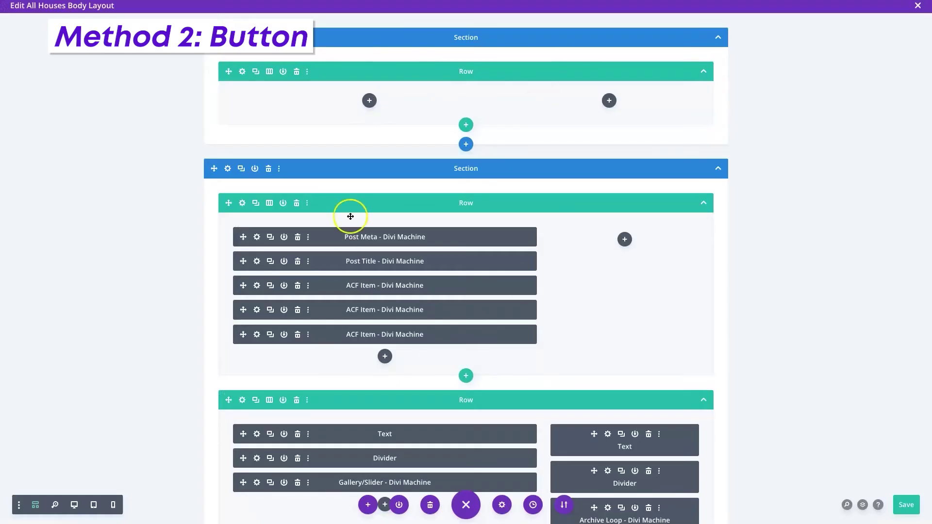
Step: Reopen the floorplan ACF Item's settings and expand Specific Settings
left_click_drag(248, 339, 376, 330)
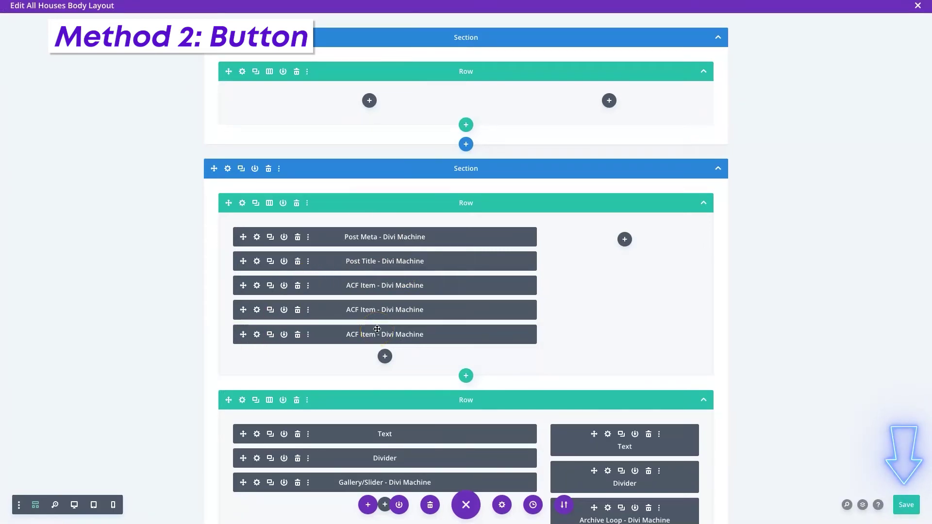
left_click(273, 348)
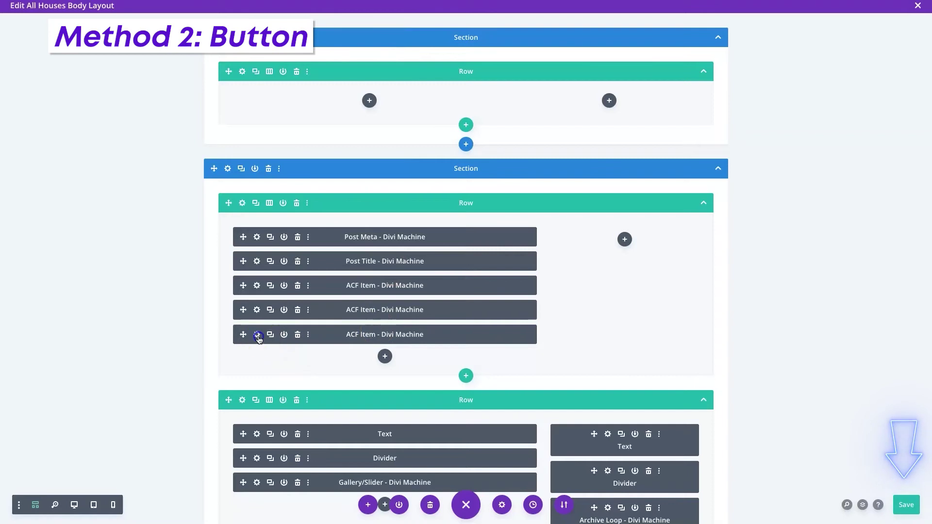
left_click(256, 334)
left_click(763, 226)
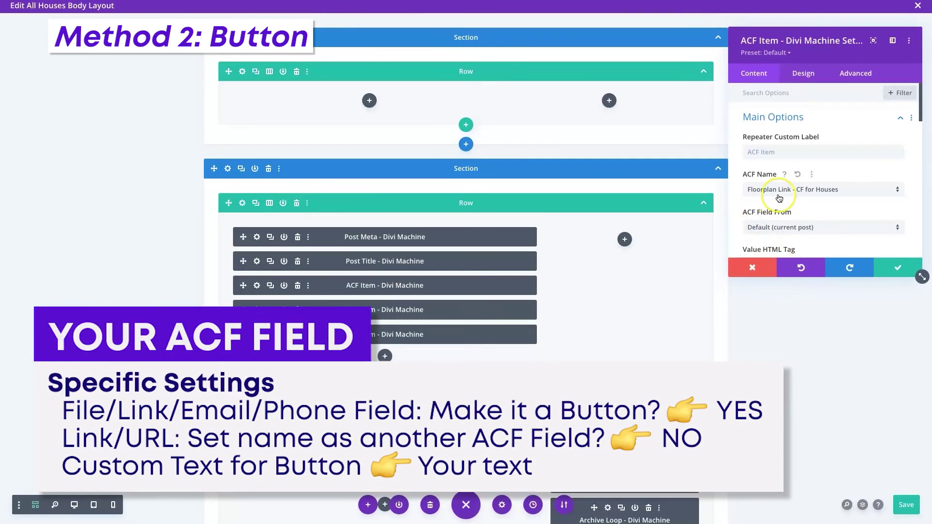
scroll(779, 198, "down", 10)
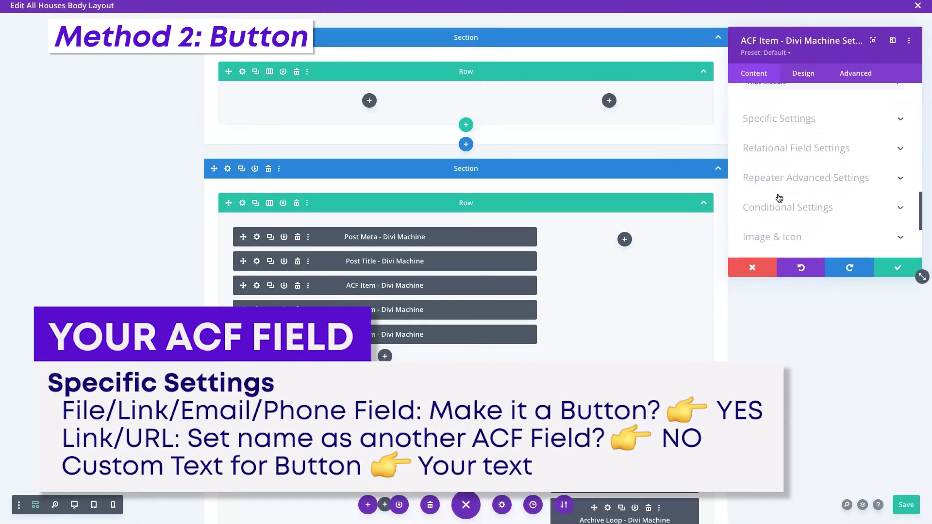
left_click(797, 119)
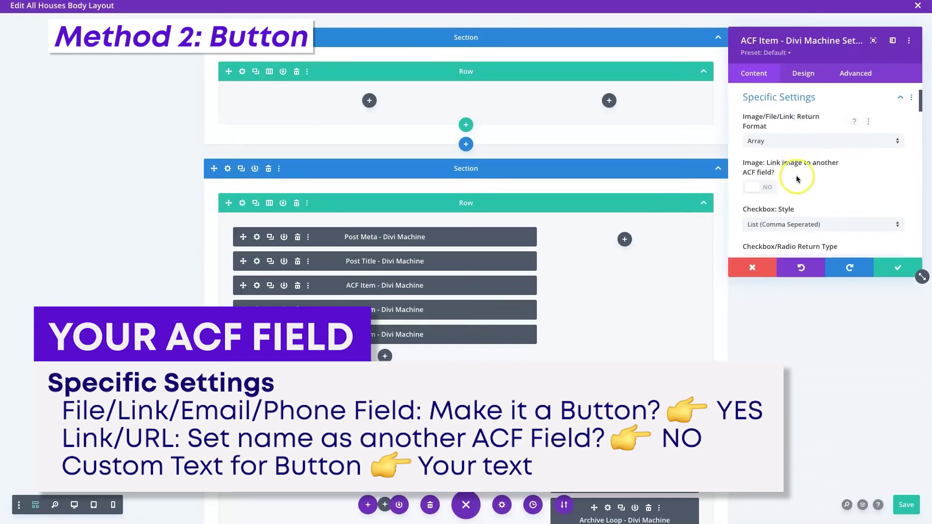
scroll(798, 177, "down", 3)
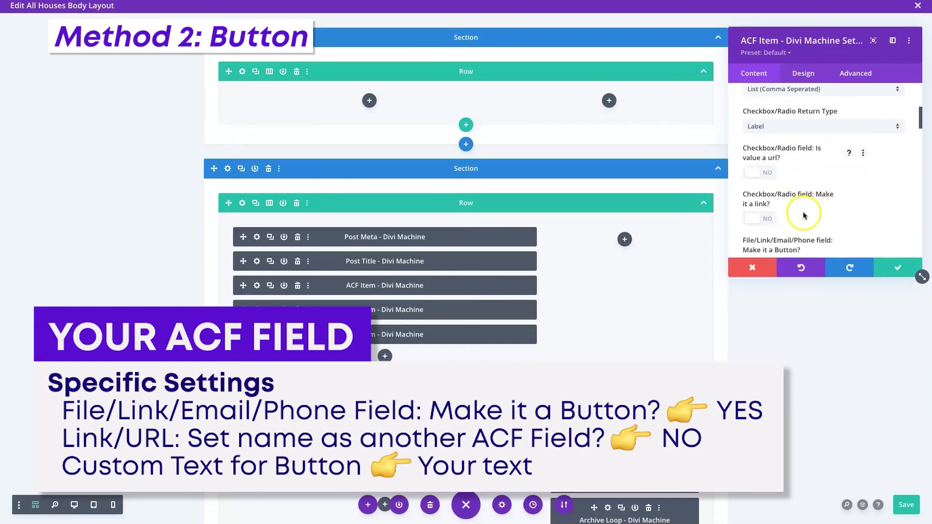
scroll(803, 212, "down", 2)
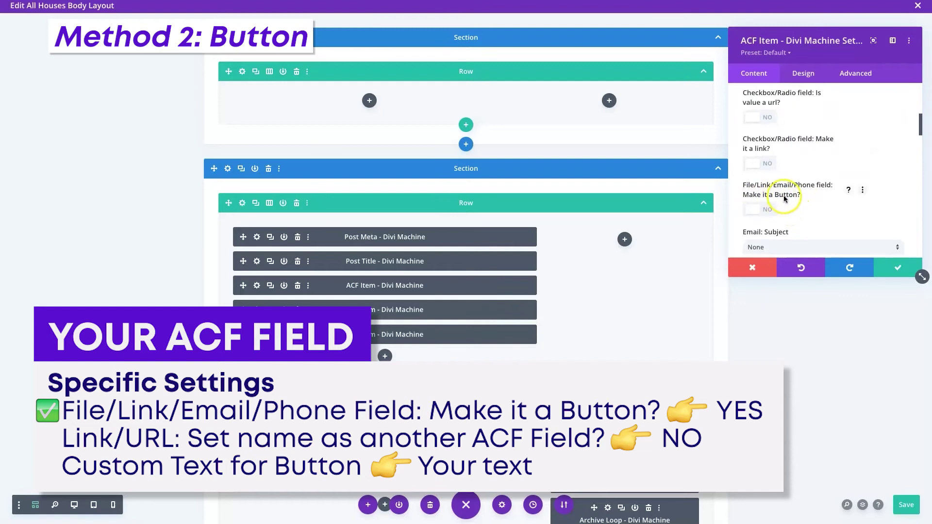
Step: Make it a button, disable 'Set name as another ACF Field', and label it 'View floorplan'
left_click(760, 211)
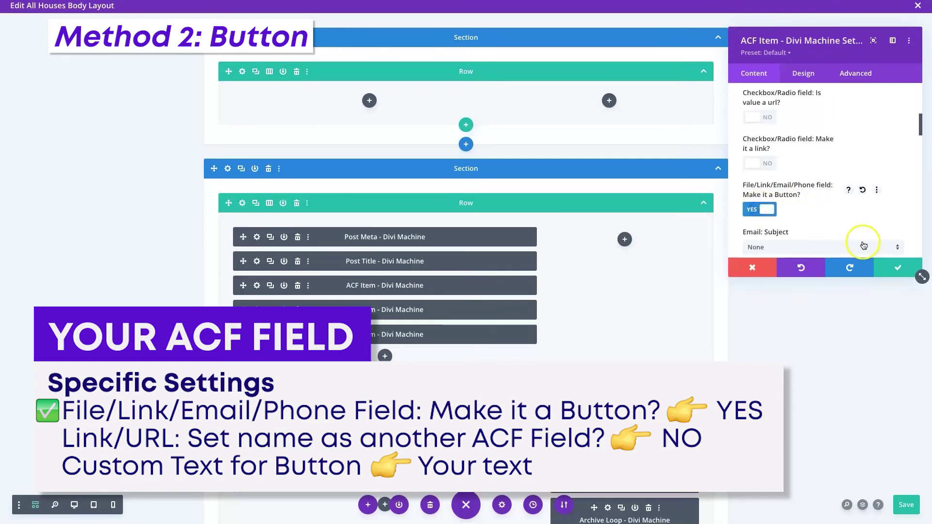
scroll(863, 244, "down", 6)
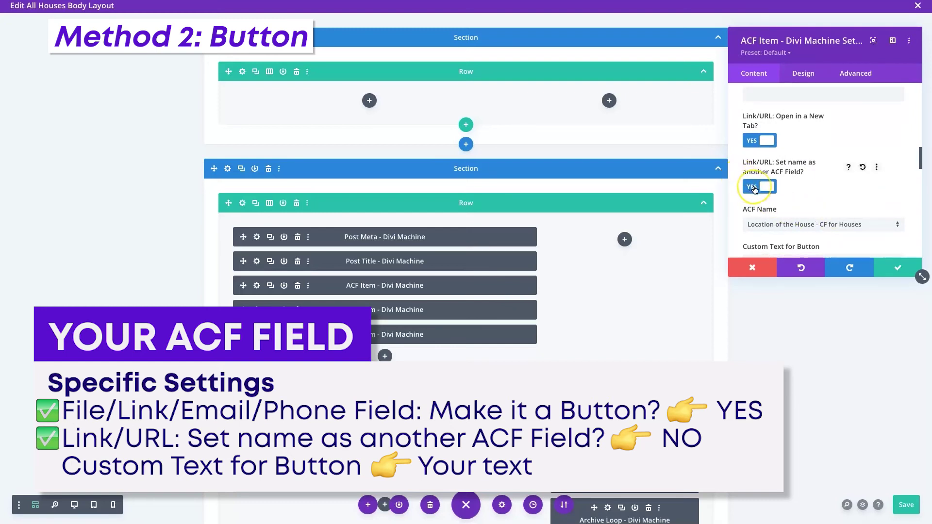
left_click(755, 189)
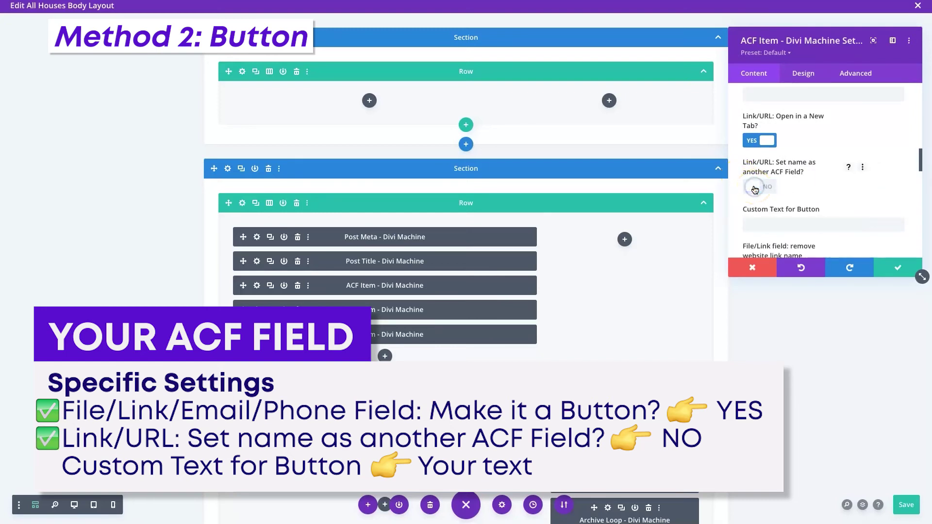
left_click(766, 225)
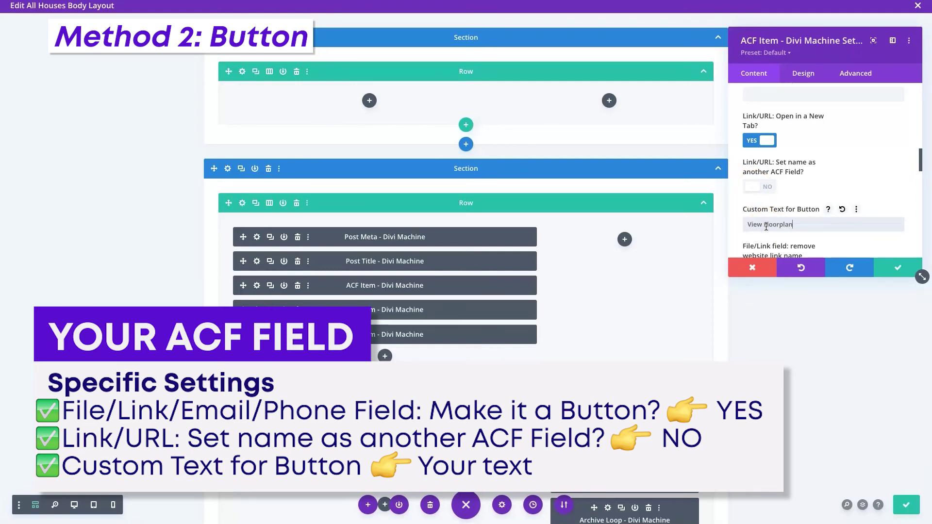
type("View floorplan")
left_click(899, 268)
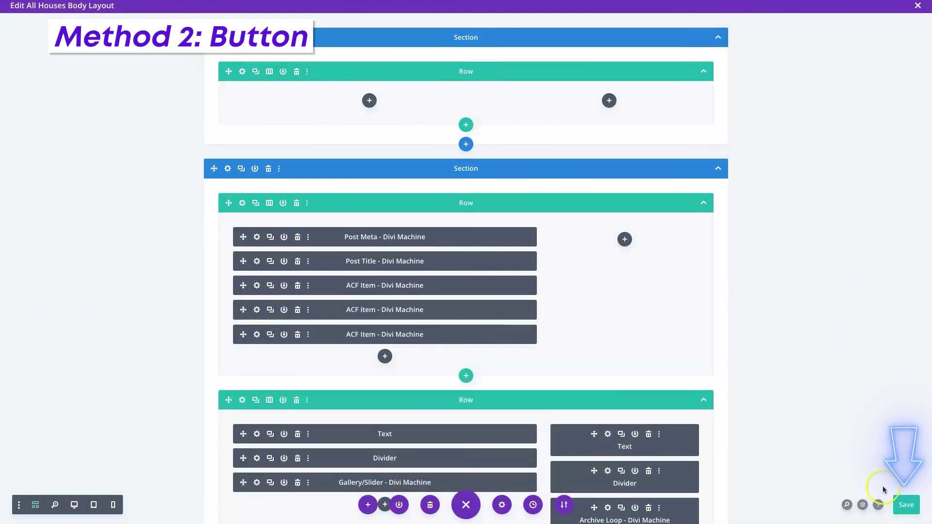
Step: Save the layout, reload the house page and follow the new View Floorplan button
left_click(906, 505)
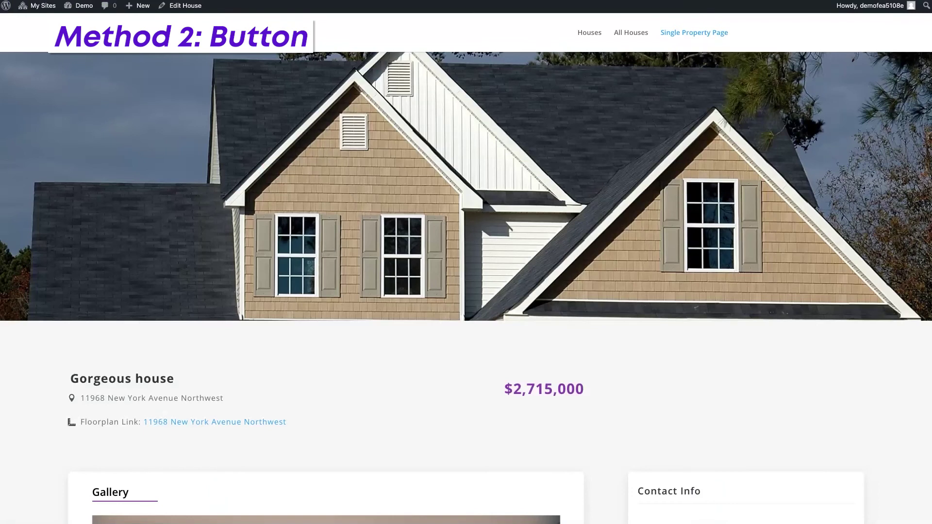
left_click(536, 369)
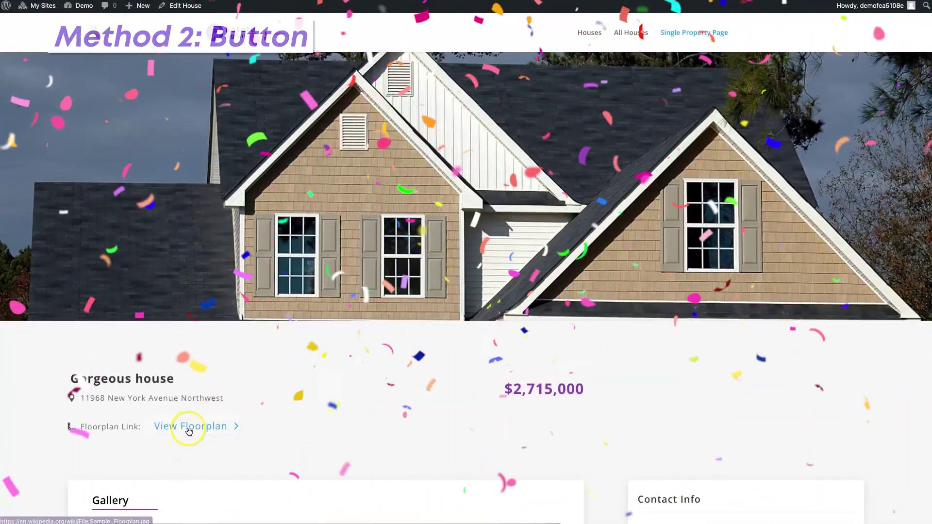
left_click(189, 431)
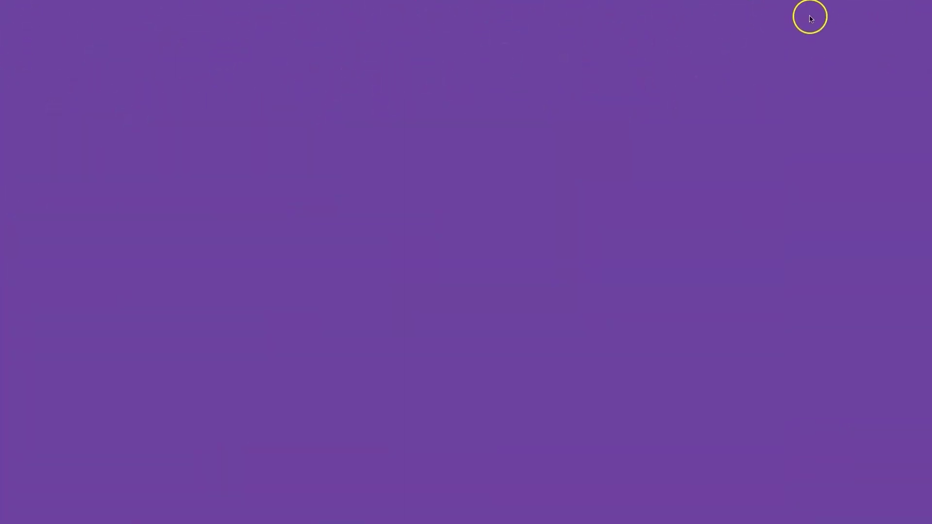